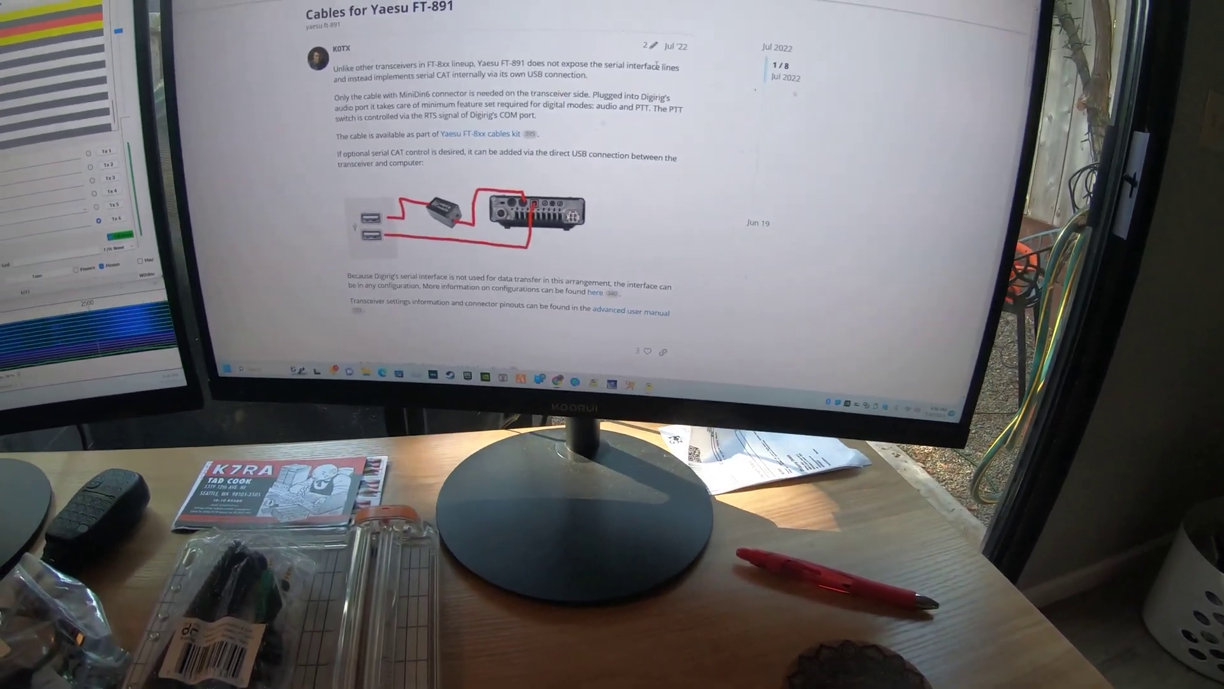
scroll(652, 94, down, 3)
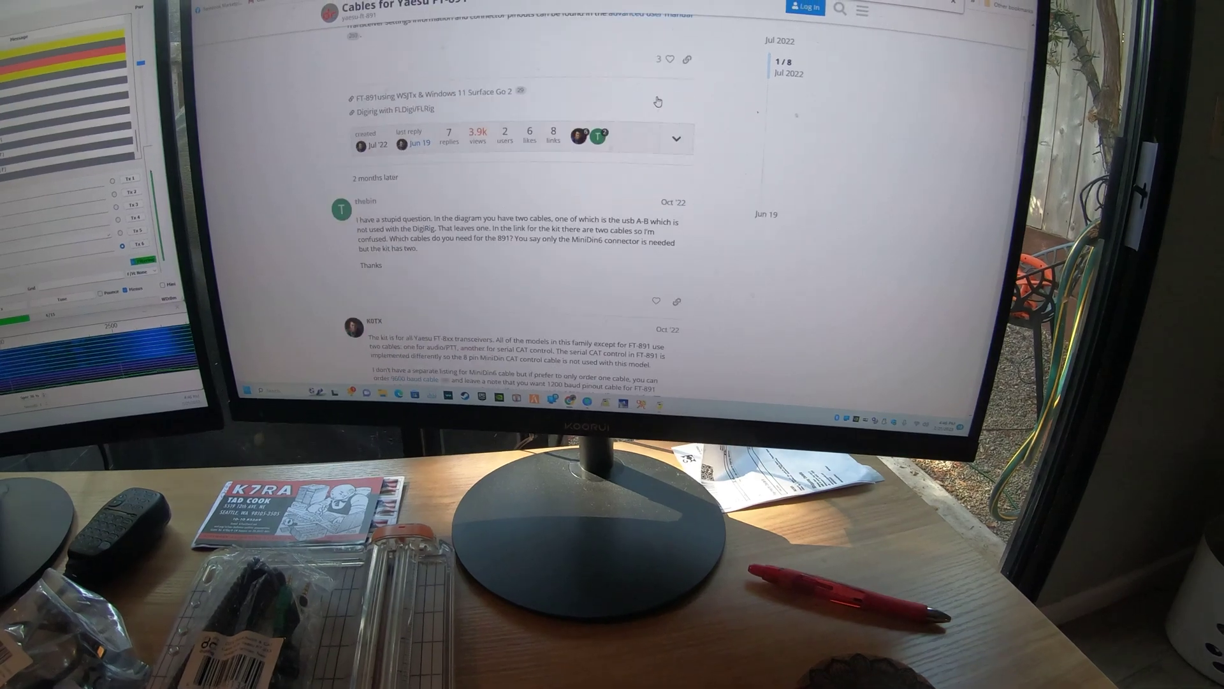
scroll(588, 121, up, 2)
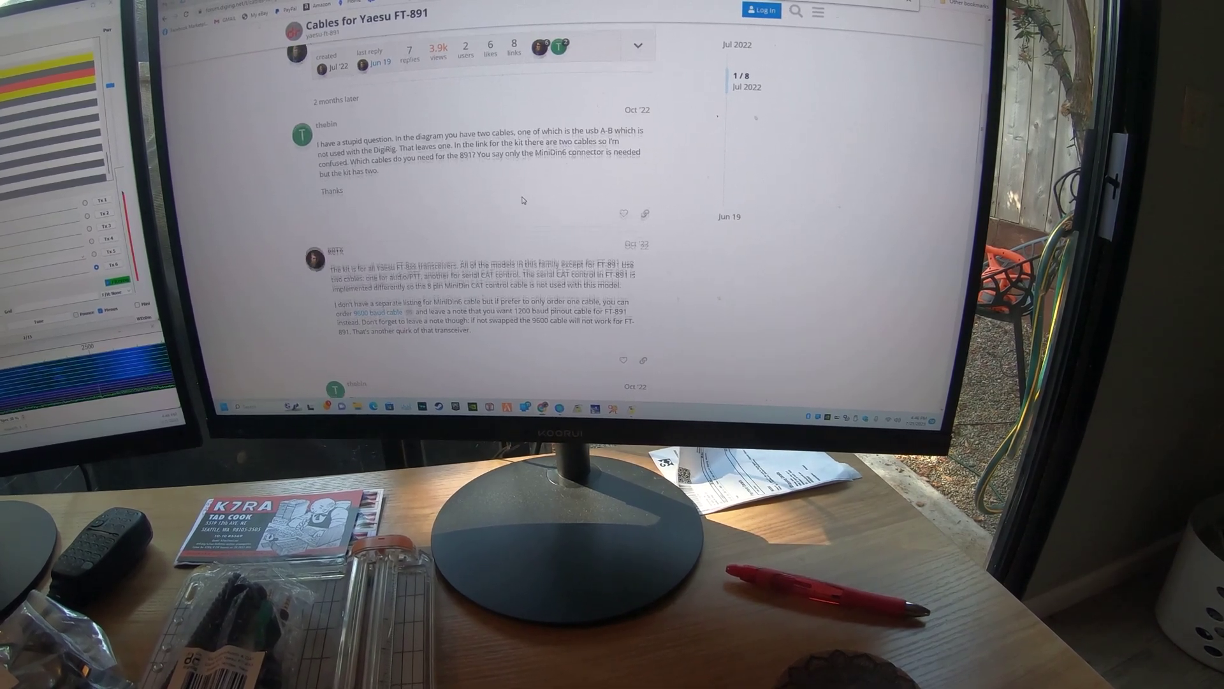
scroll(523, 200, down, 3)
text(891)
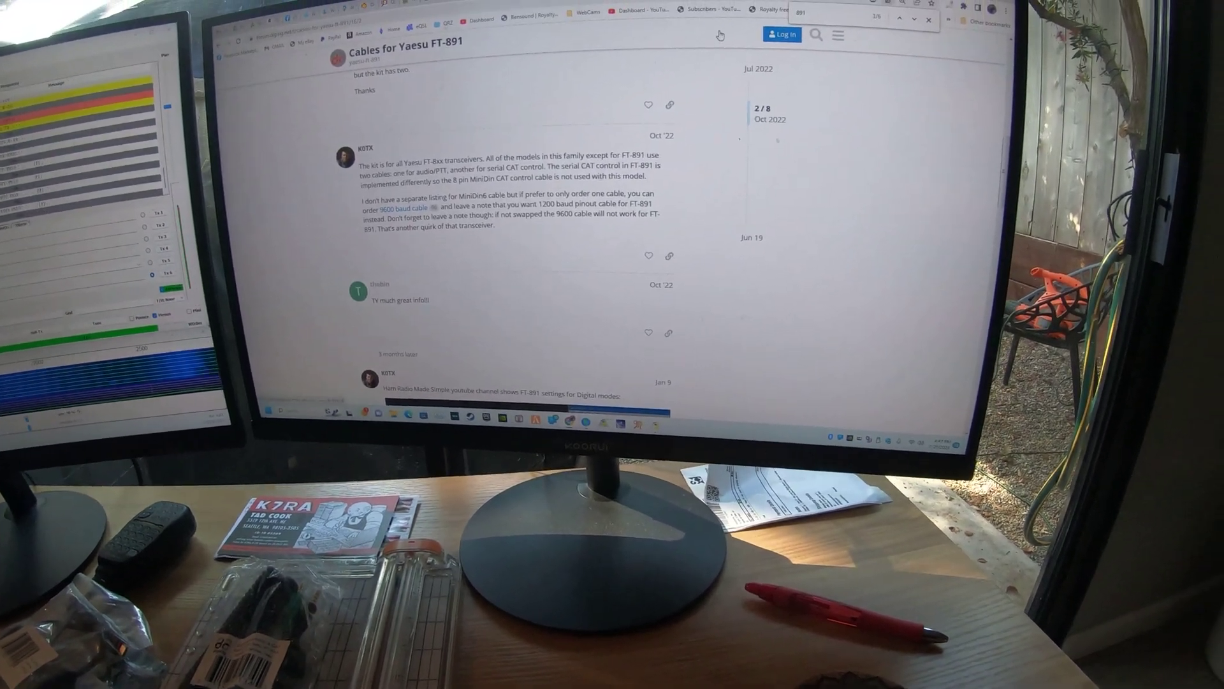
Step: Finish K0TX's FT-891 single-cable reply and return to the Digirig Mobile product page
click(731, 17)
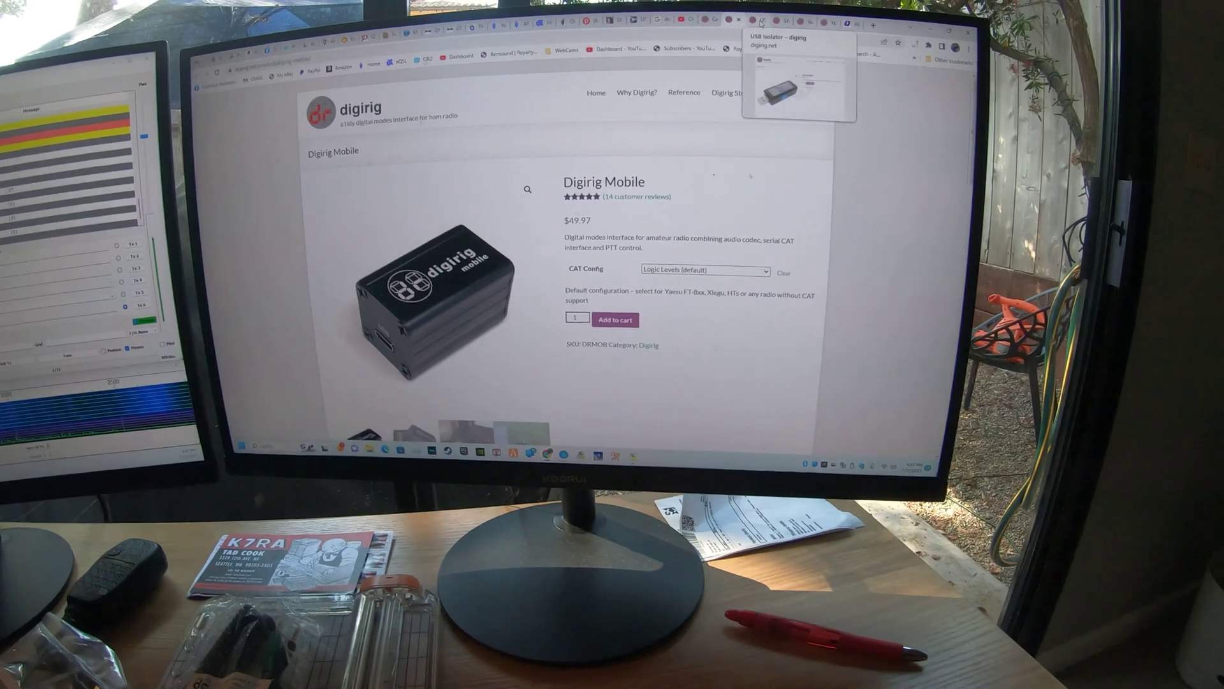
Step: View the USB Isolator, USB-A to USB-C, Yaesu FT-8xx cords and 9600 baud cable pages
click(752, 41)
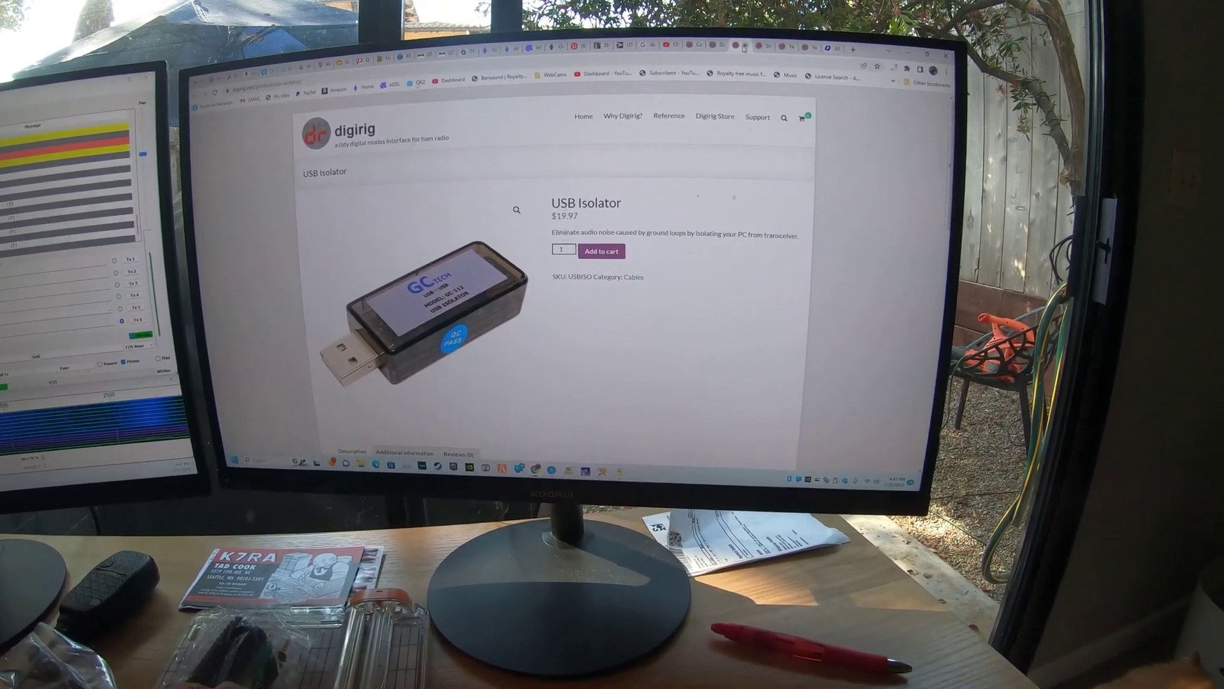
click(760, 49)
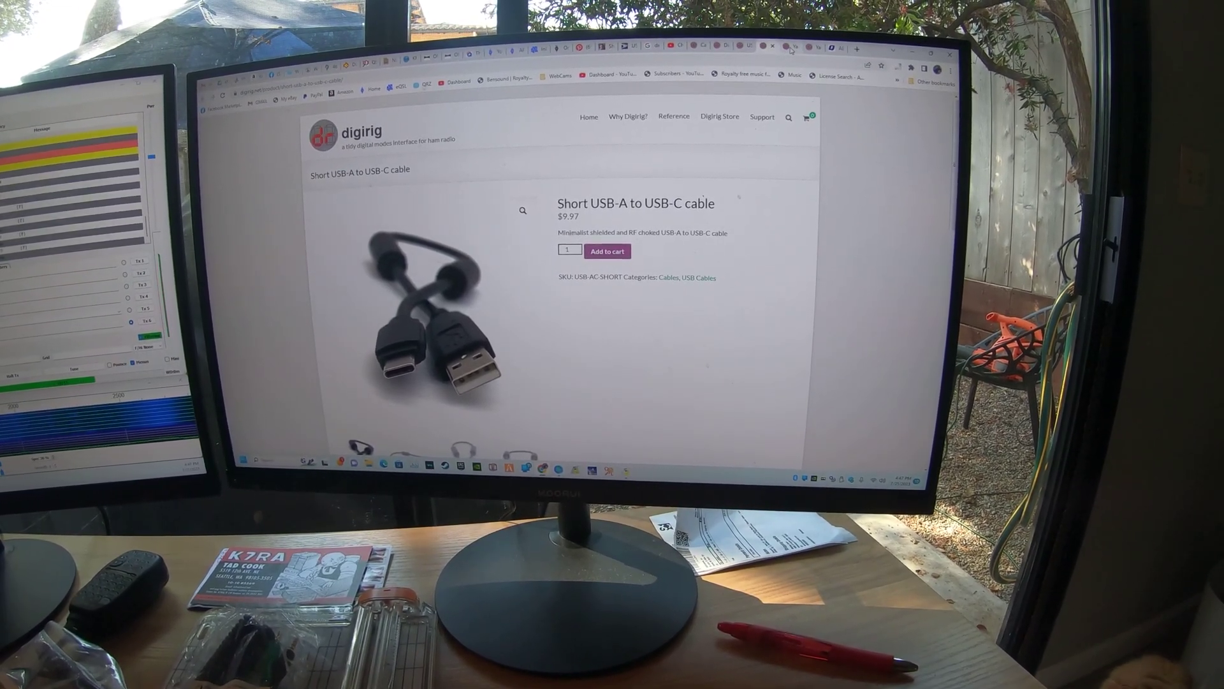
click(789, 49)
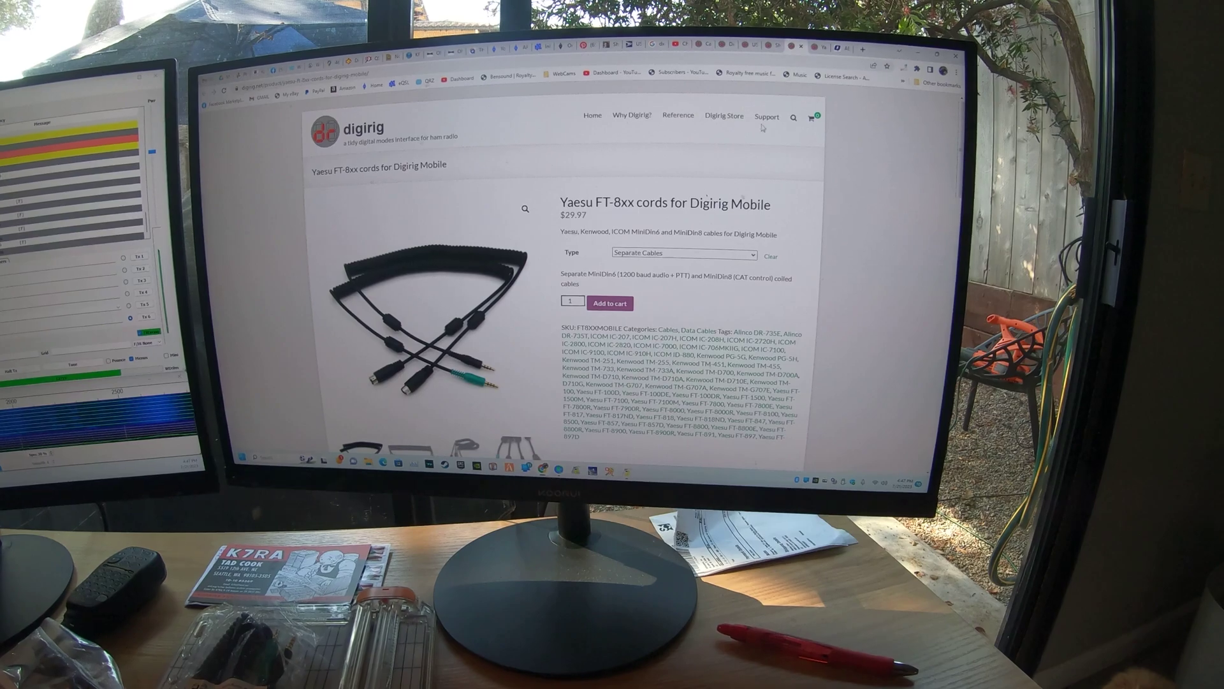
click(818, 47)
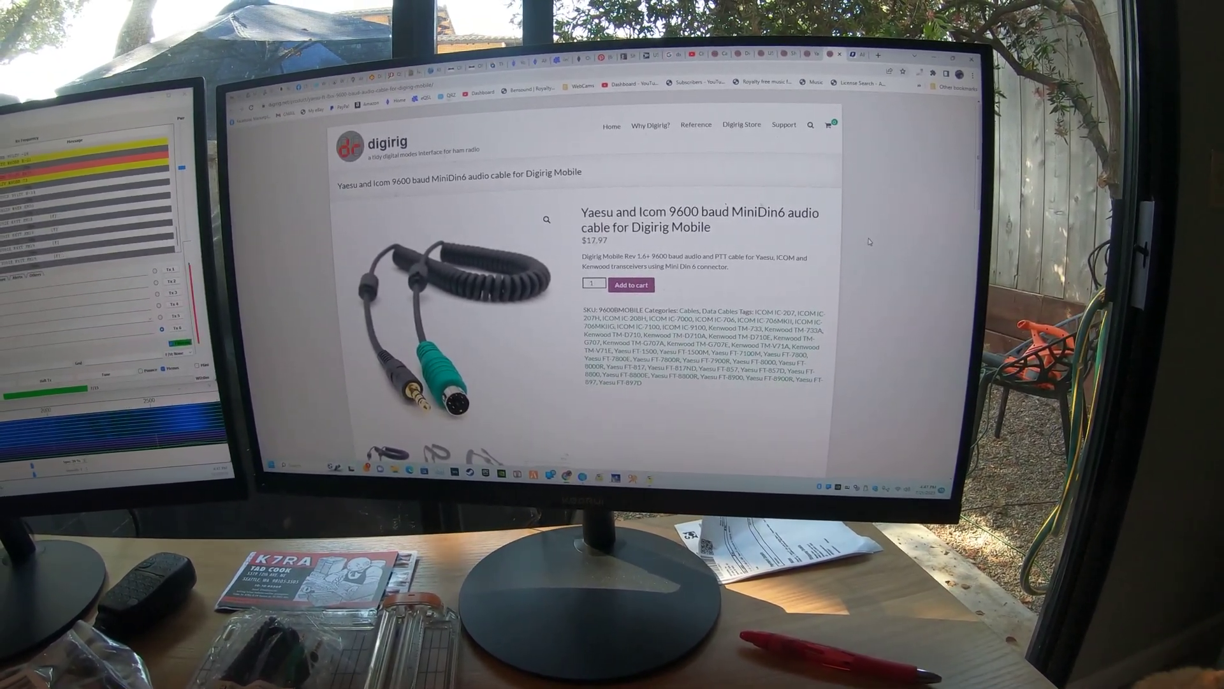
Step: Compare the $29.97 FT-8xx cords and $17.97 9600 baud cable tabs, then switch to Gmail
key(ctrl+shift+Tab)
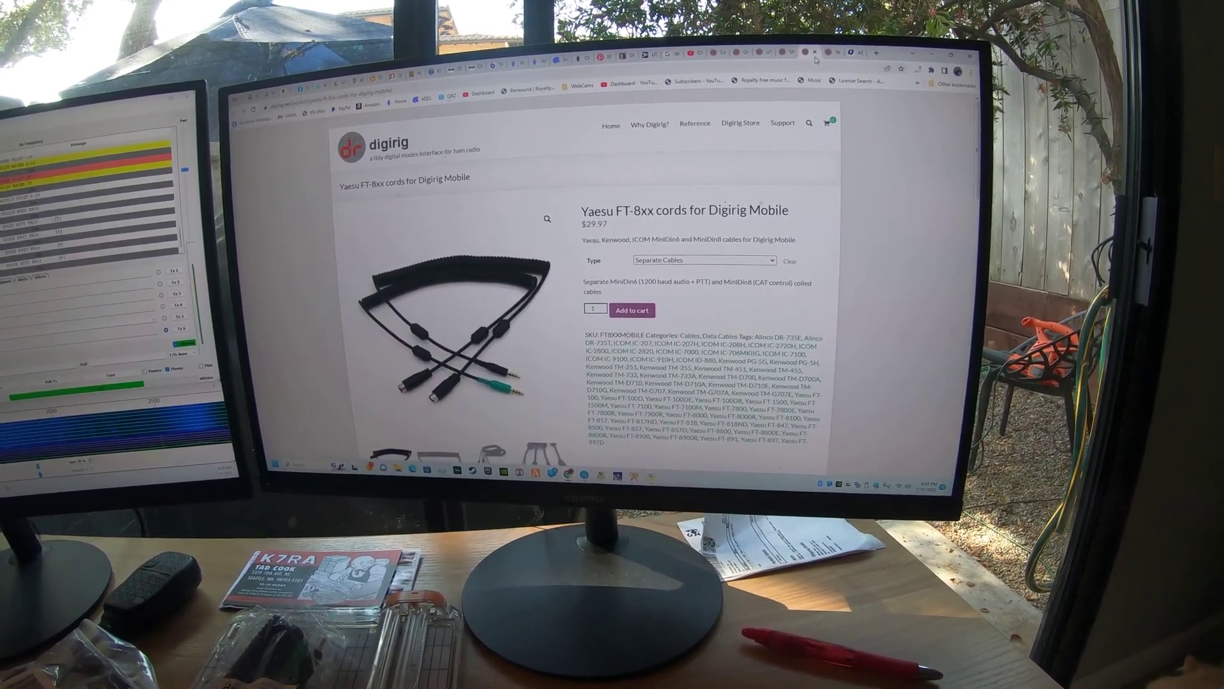
key(ctrl+Tab)
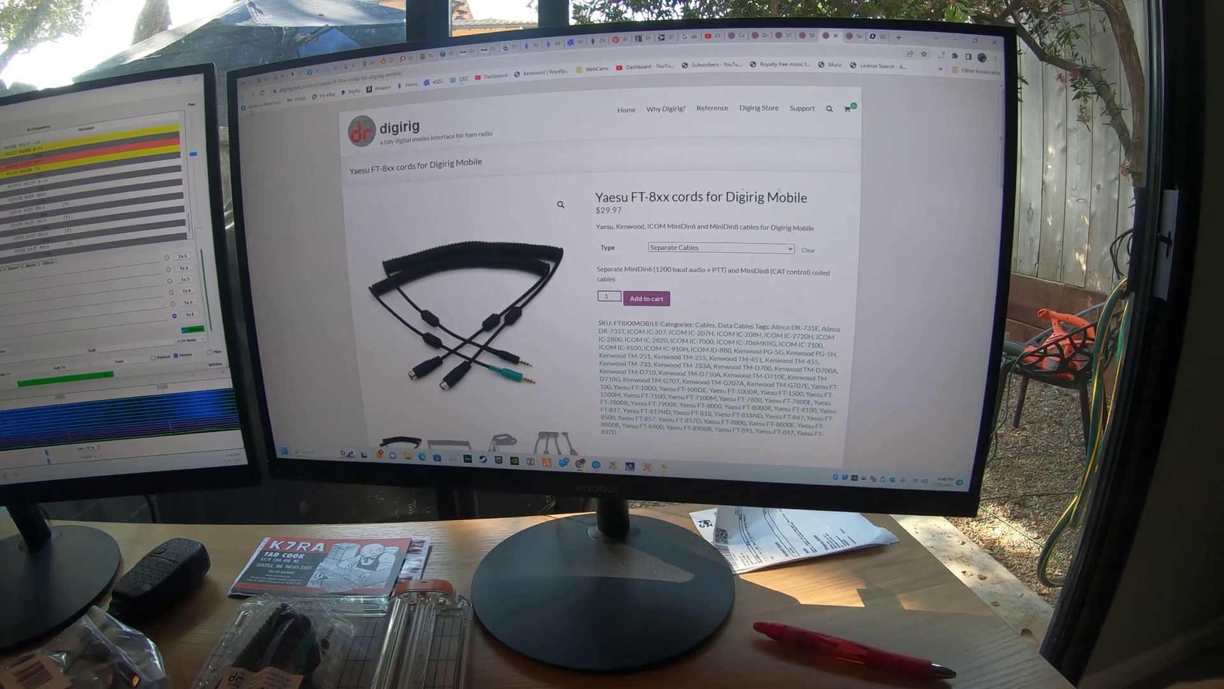
key(ctrl+1)
scroll(432, 326, down, 4)
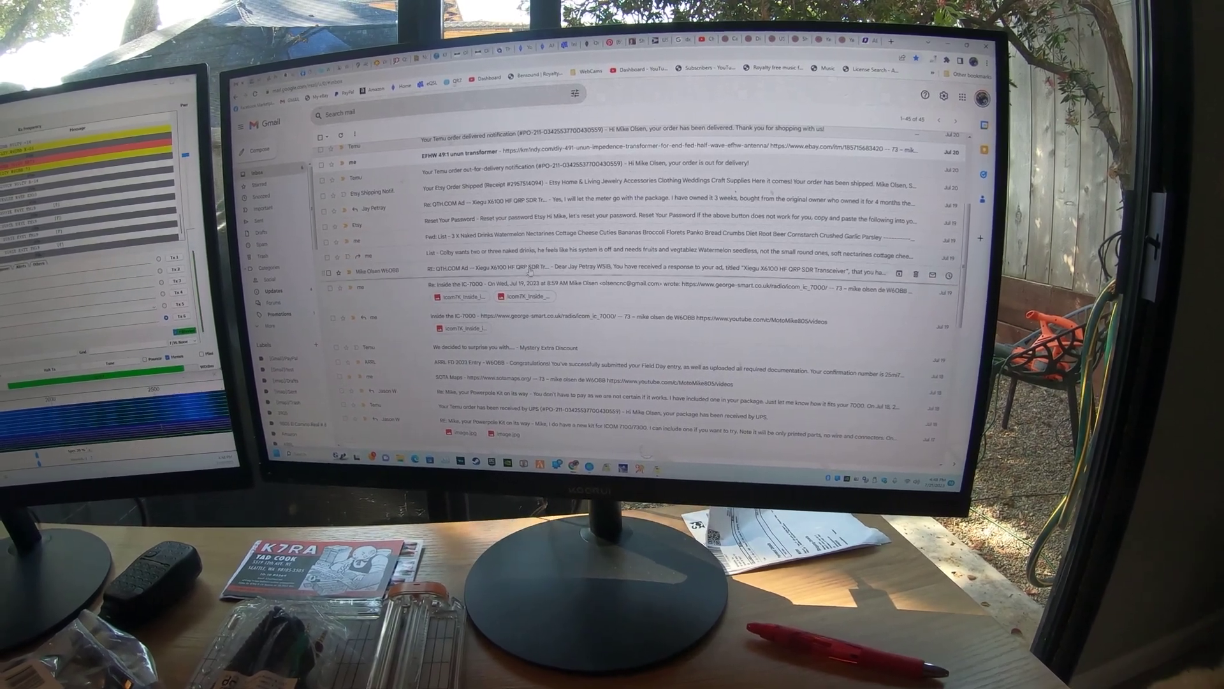
scroll(602, 304, down, 2)
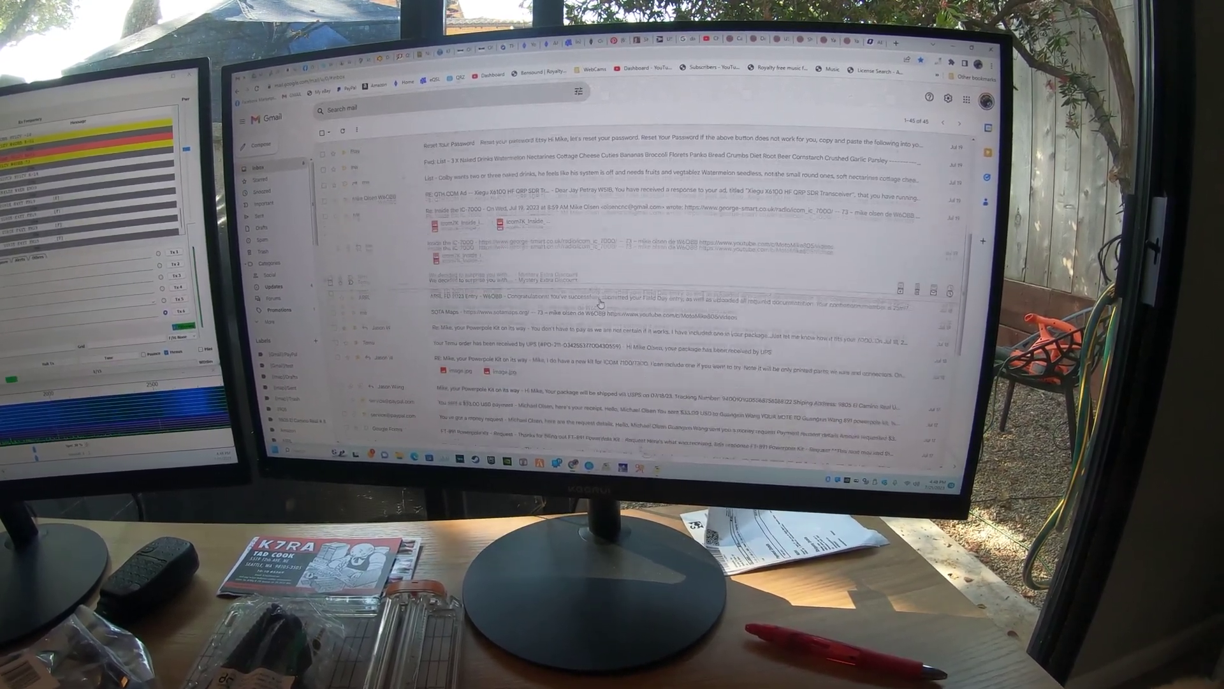
scroll(600, 305, down, 1)
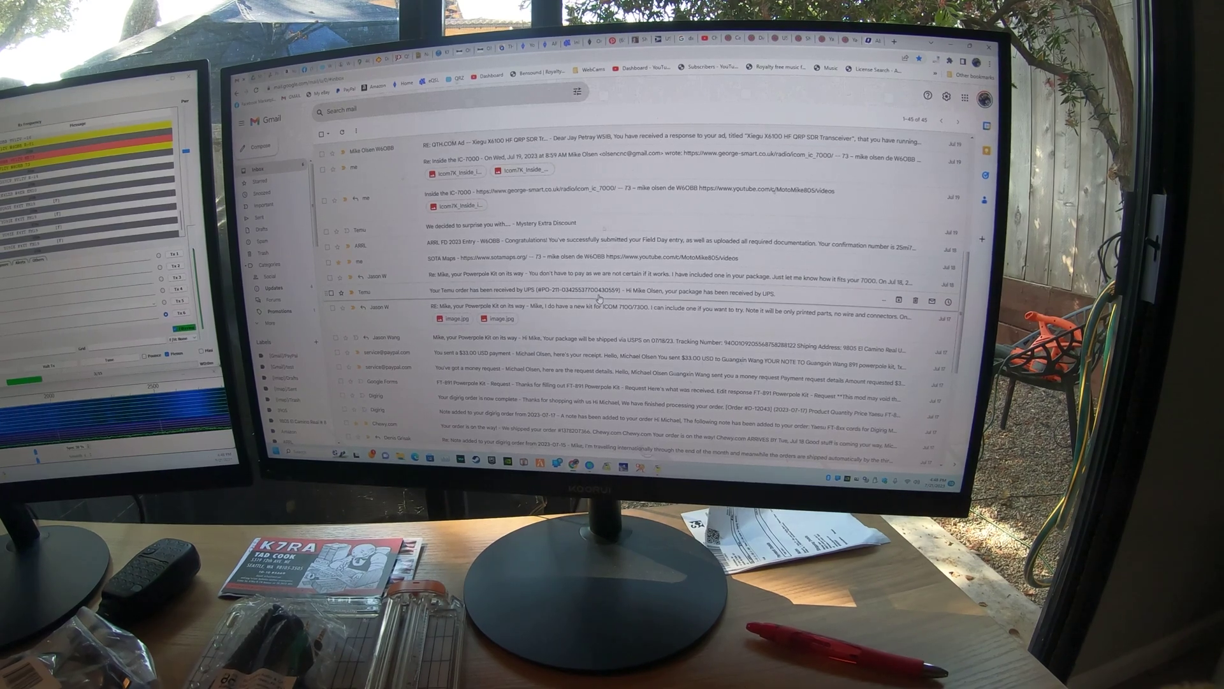
scroll(599, 300, down, 2)
scroll(600, 301, down, 1)
scroll(597, 304, down, 2)
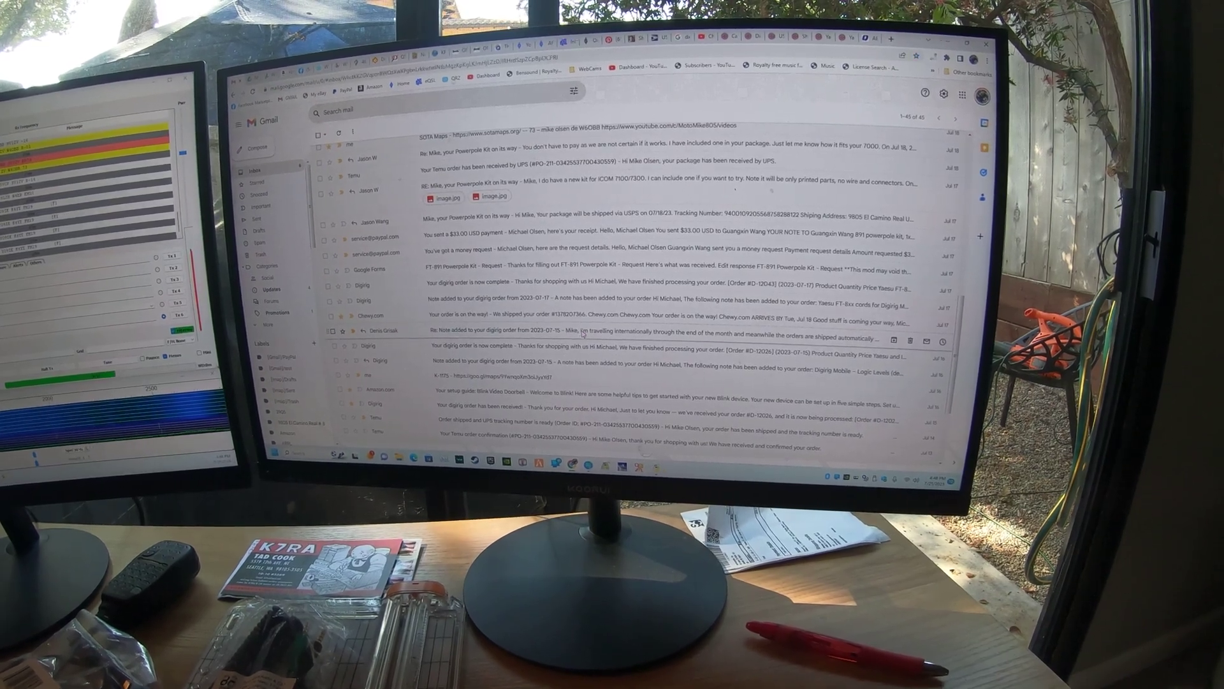
Step: Open the 'Re: Note added to your digirig order from 2023-07-15' email
click(584, 333)
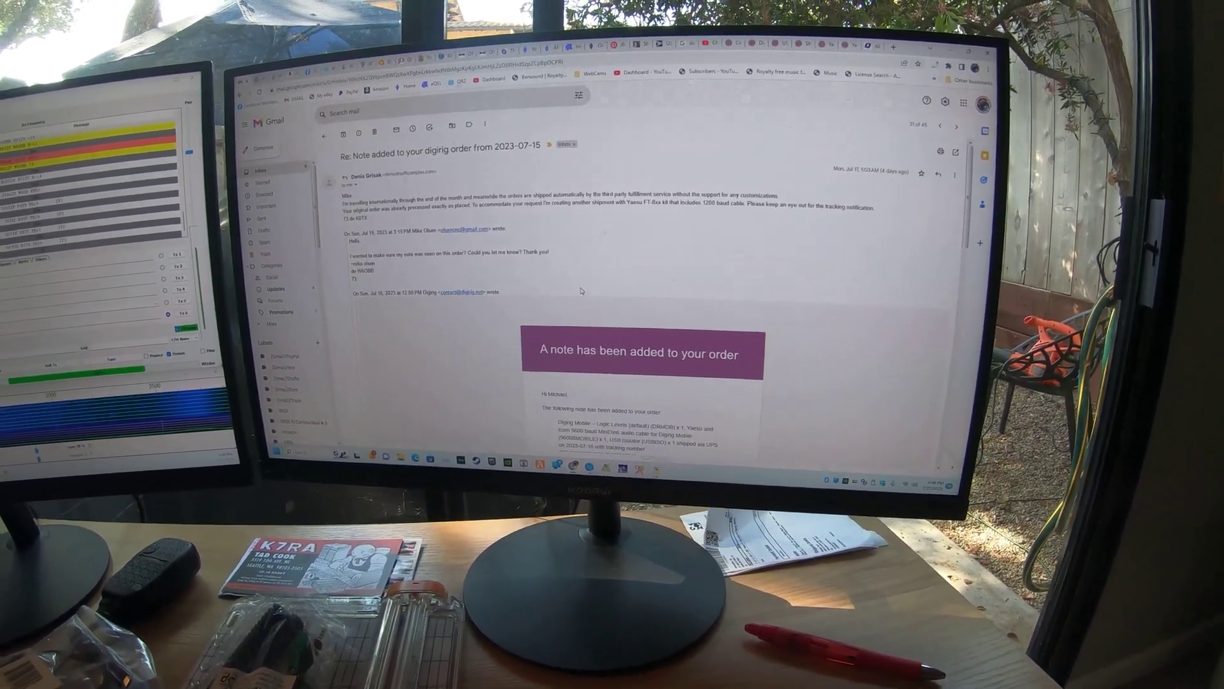